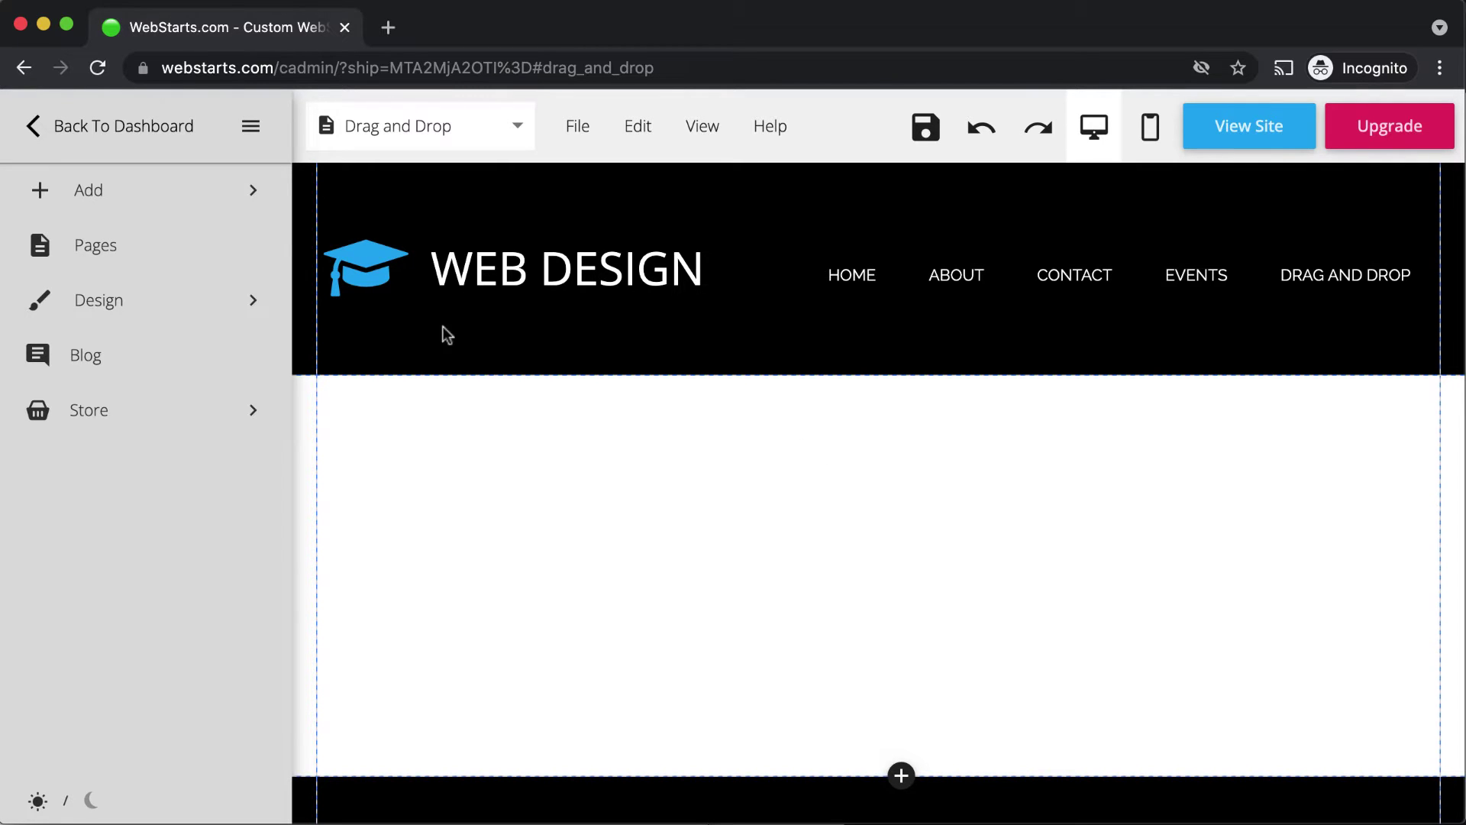
- Expand the Add sidebar submenu listing element types
left_click(208, 204)
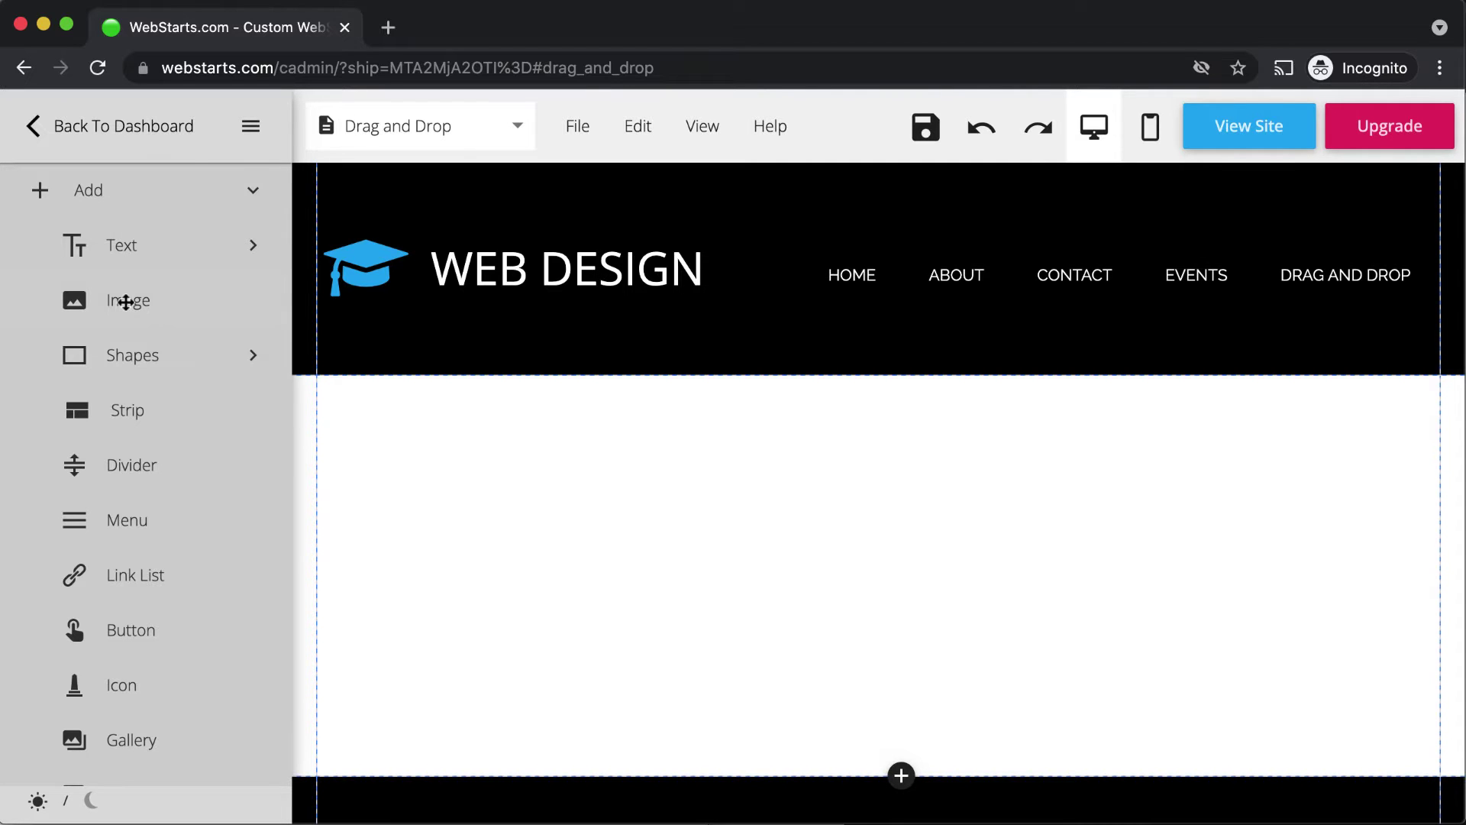
- Start adding an image and choose the first man silhouette in the File Manager
left_click(126, 301)
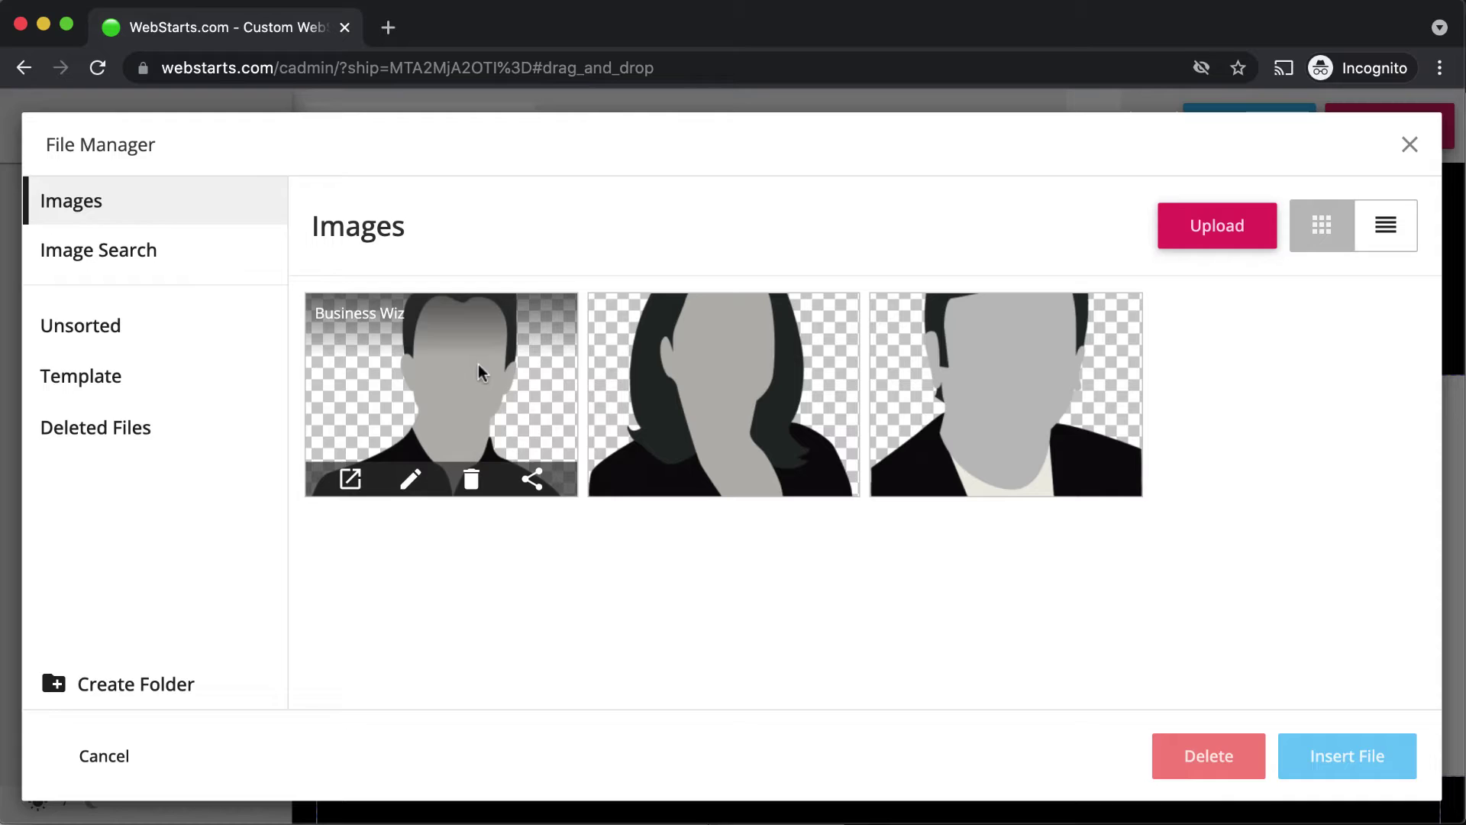
left_click(464, 365)
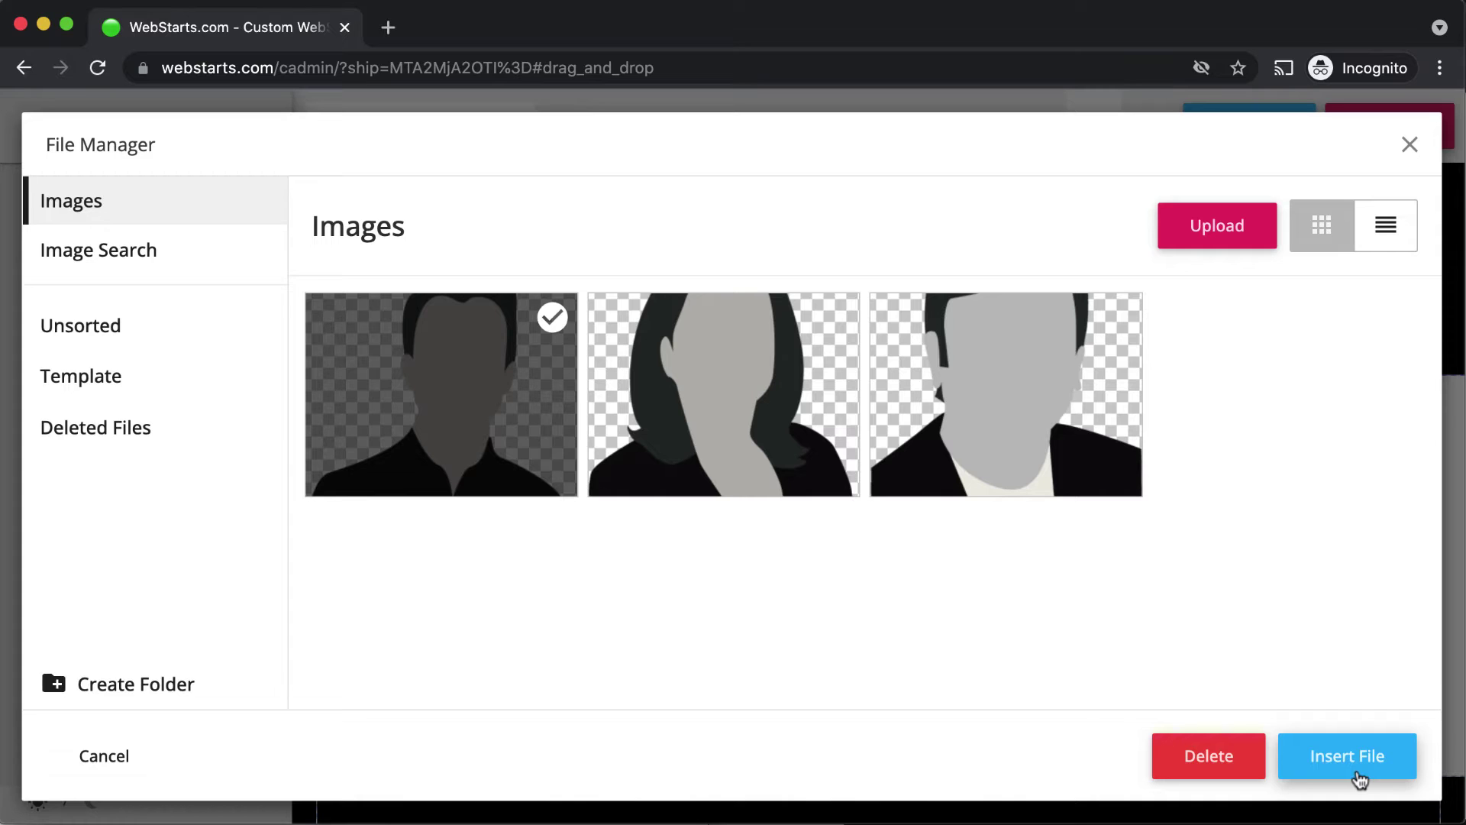
- Browse the Vegetables stock photos, return to uploaded images and reselect the man silhouette
left_click(143, 267)
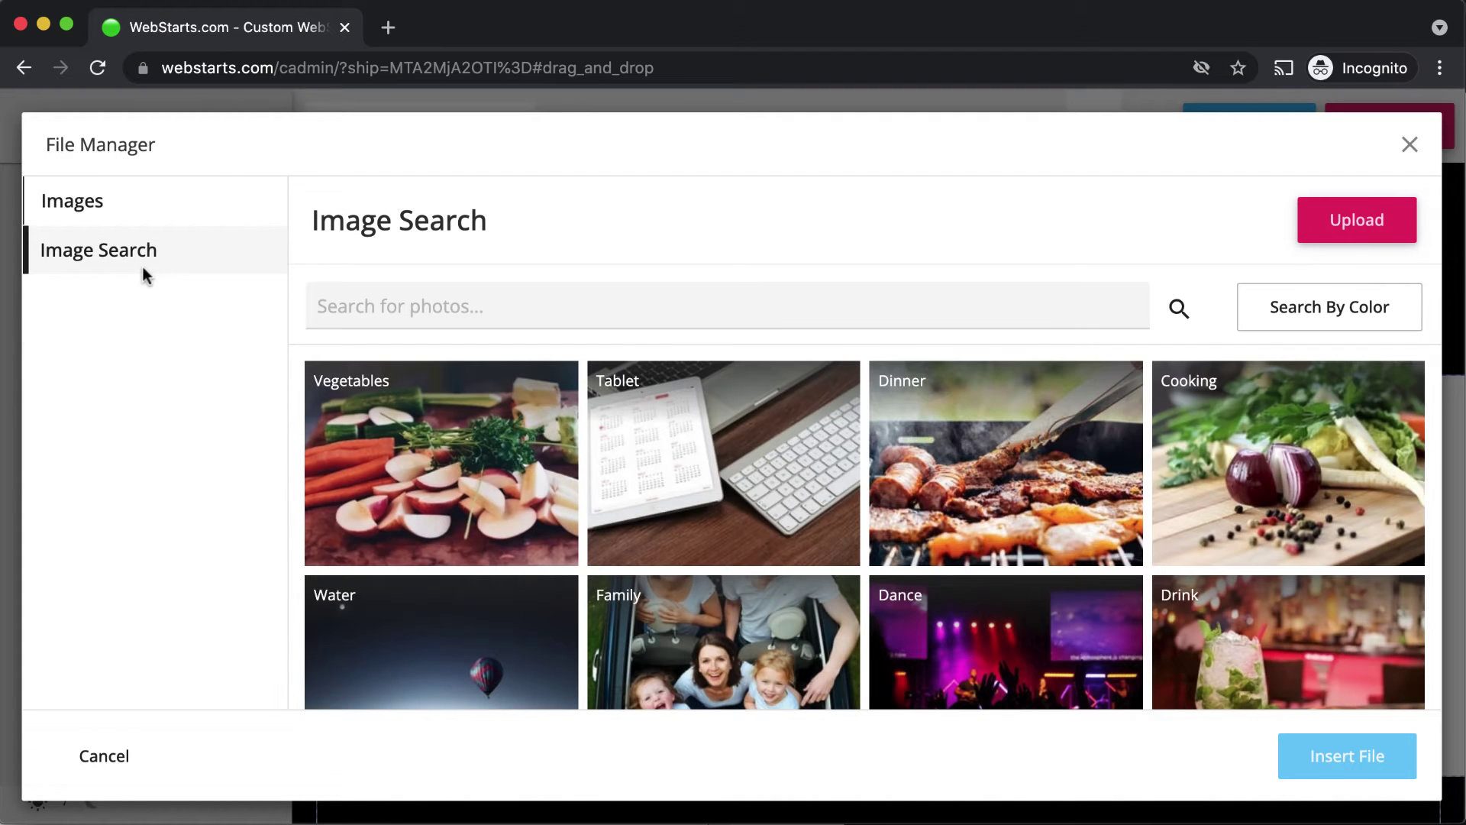
left_click(483, 429)
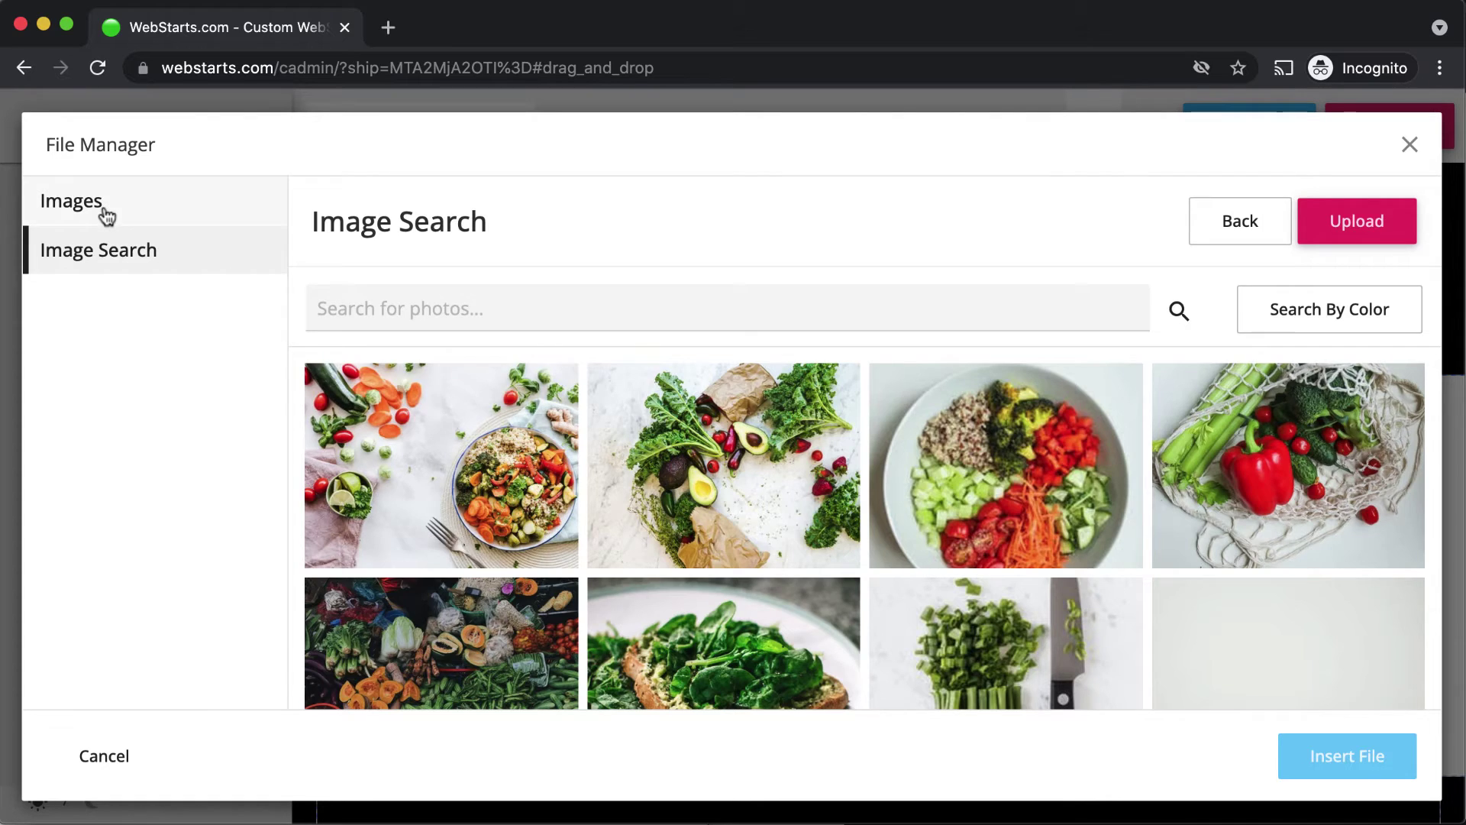
left_click(106, 208)
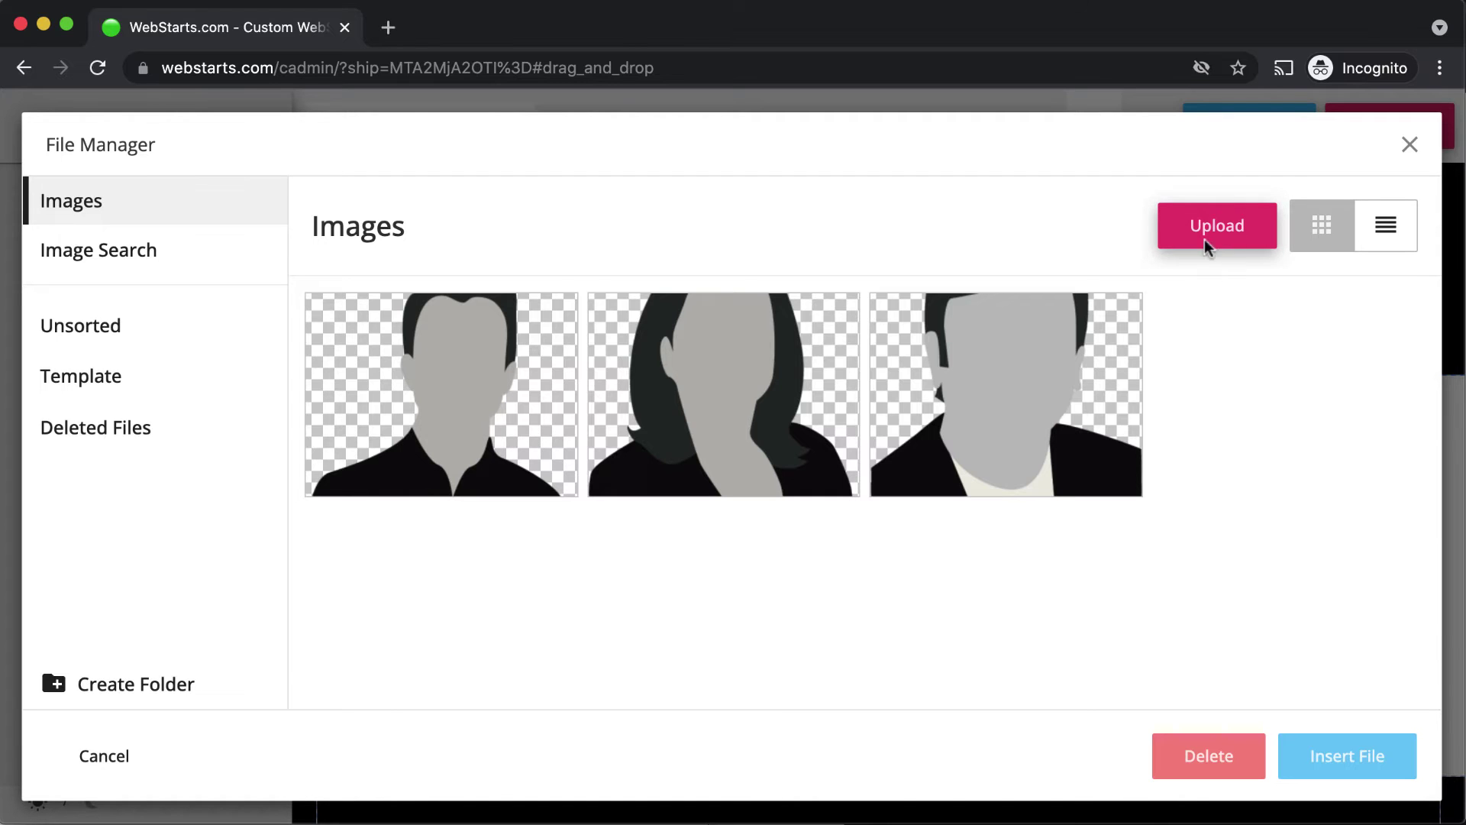
left_click(447, 432)
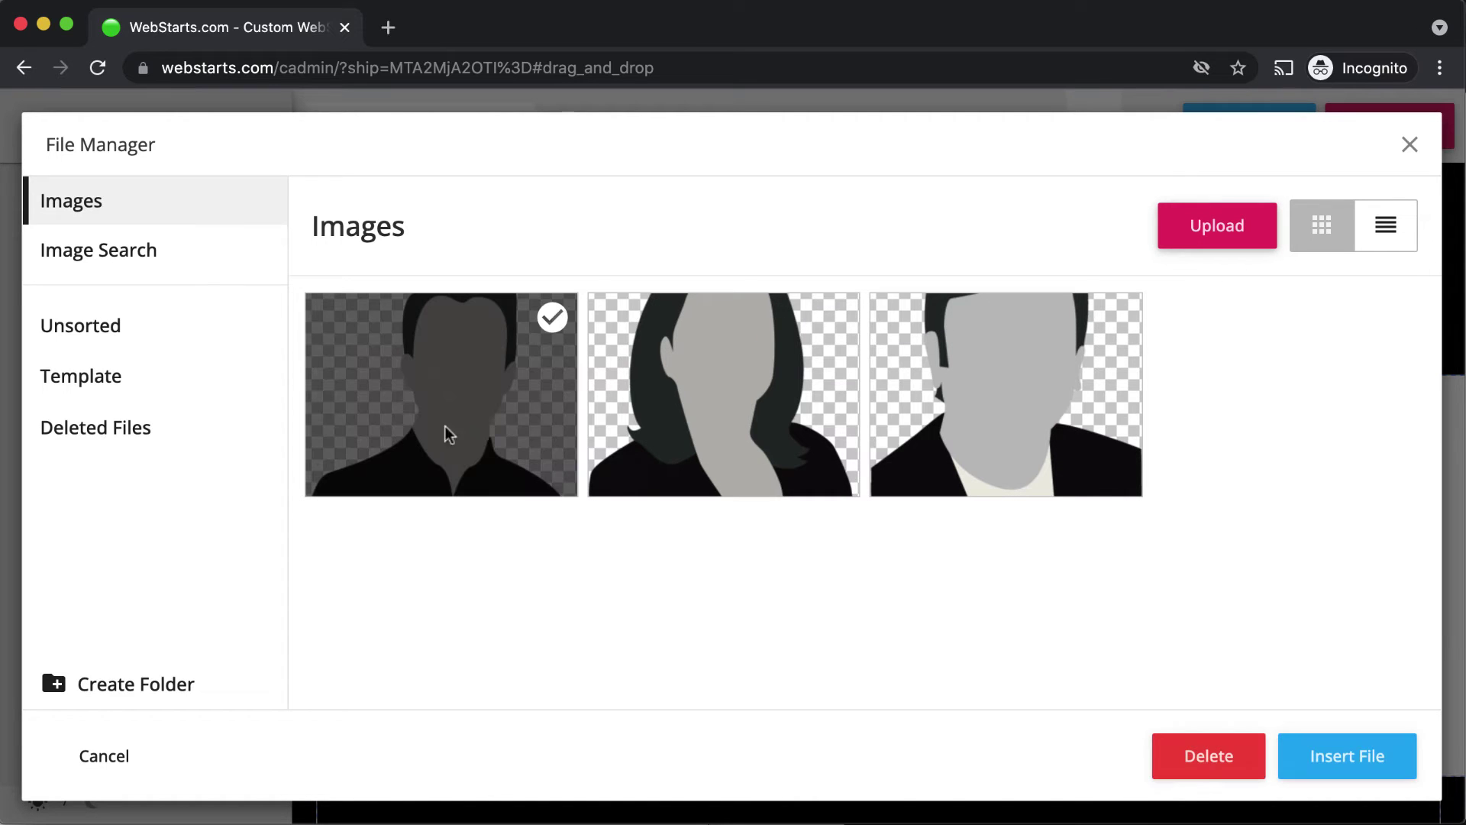
- Insert the silhouette, shrink it via its corner handle and move it to the strip's left edge
left_click(1346, 759)
scroll(1055, 699, "down", 2)
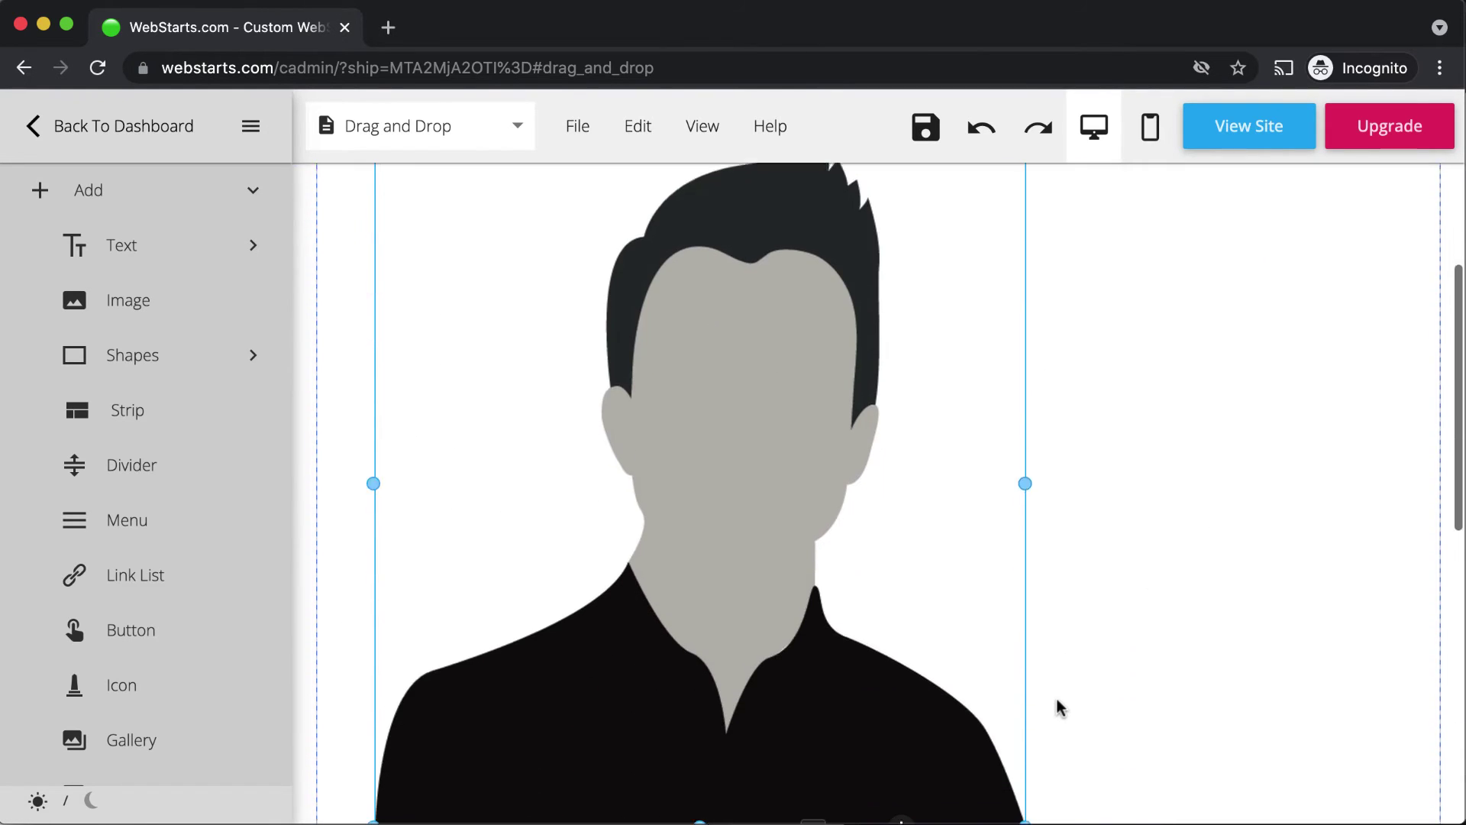
left_click_drag(1025, 802, 834, 557)
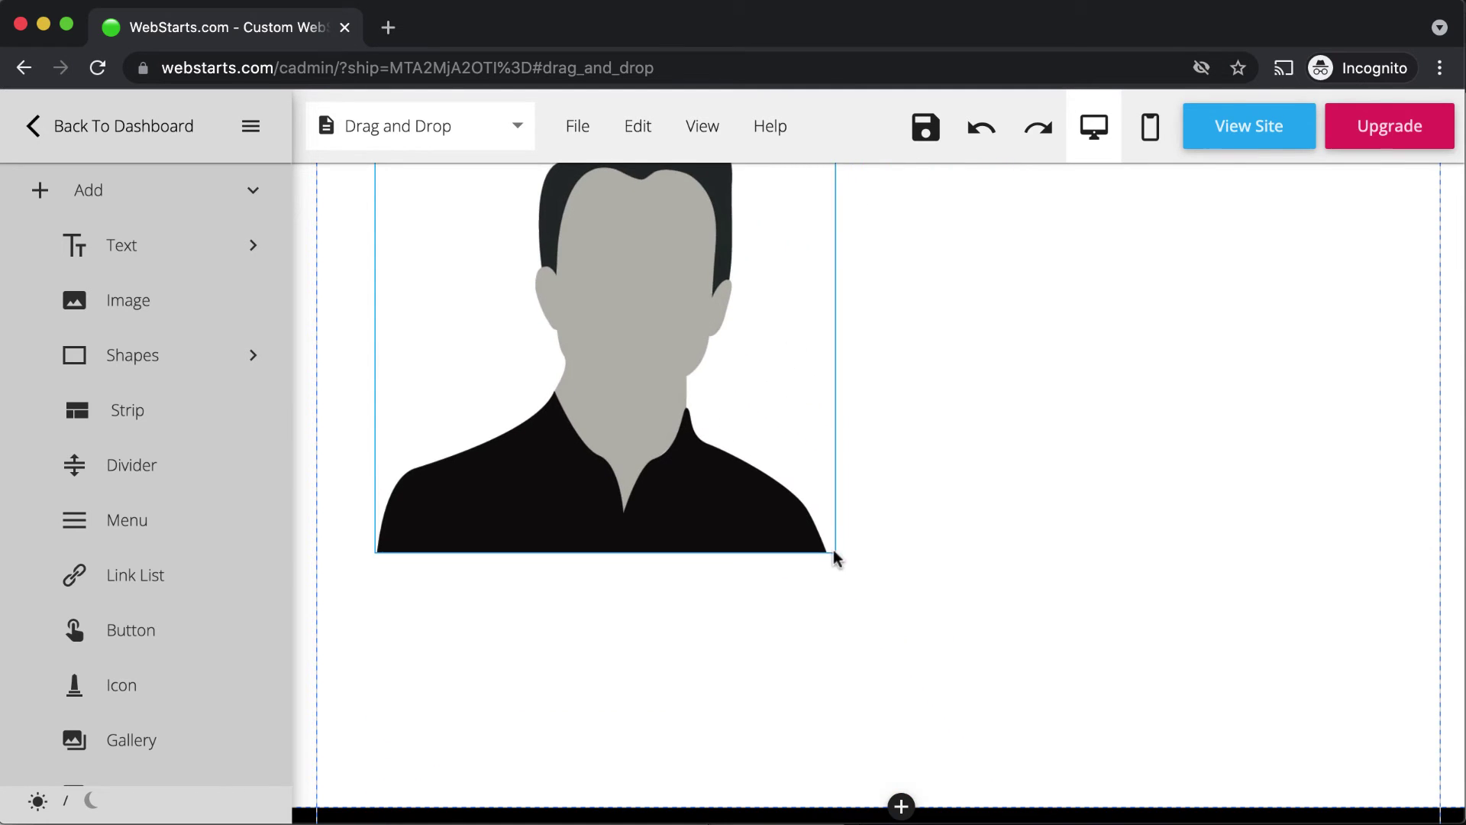
scroll(851, 517, "up", 2)
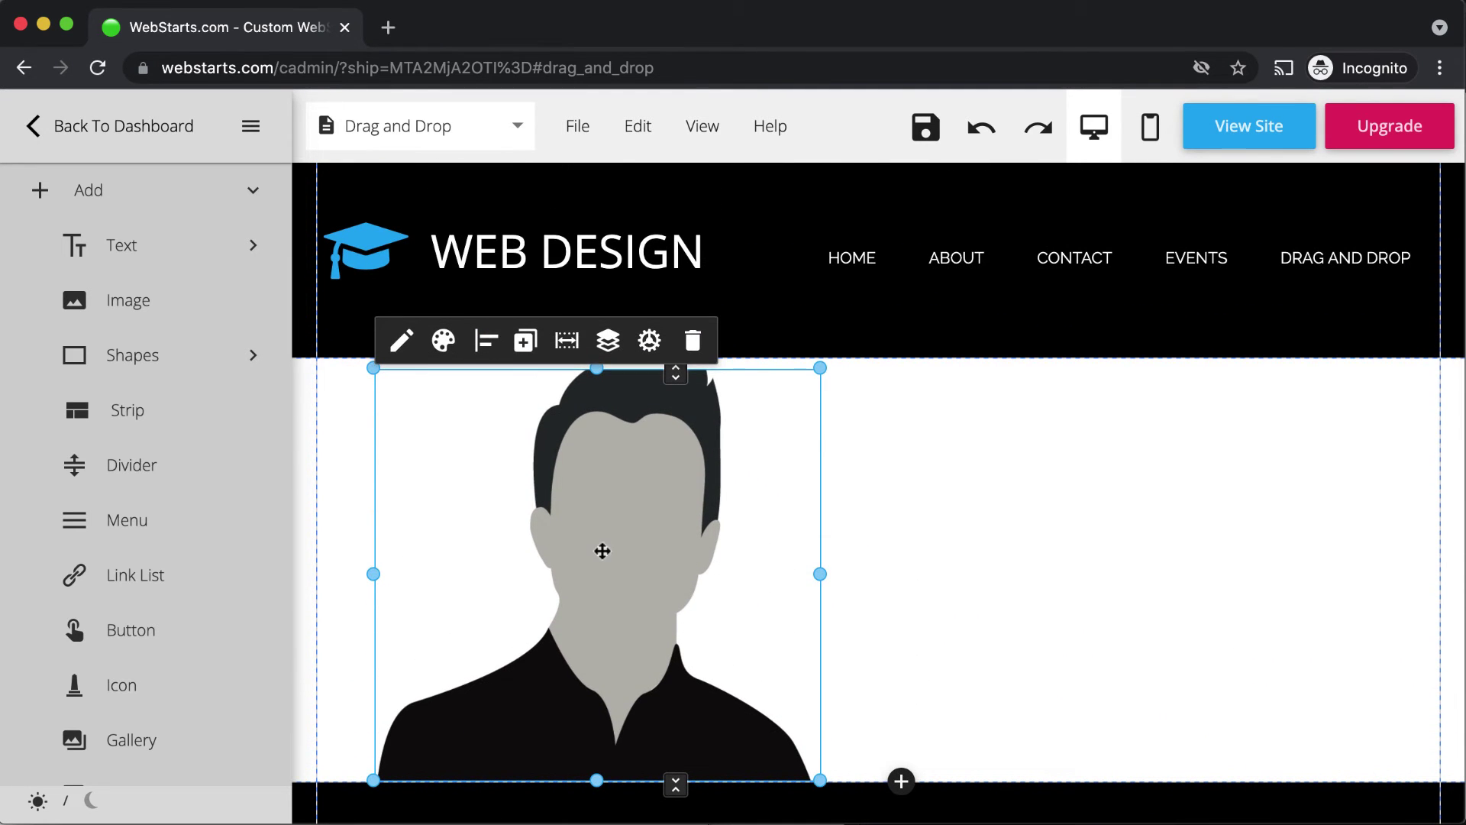
left_click_drag(604, 551, 540, 543)
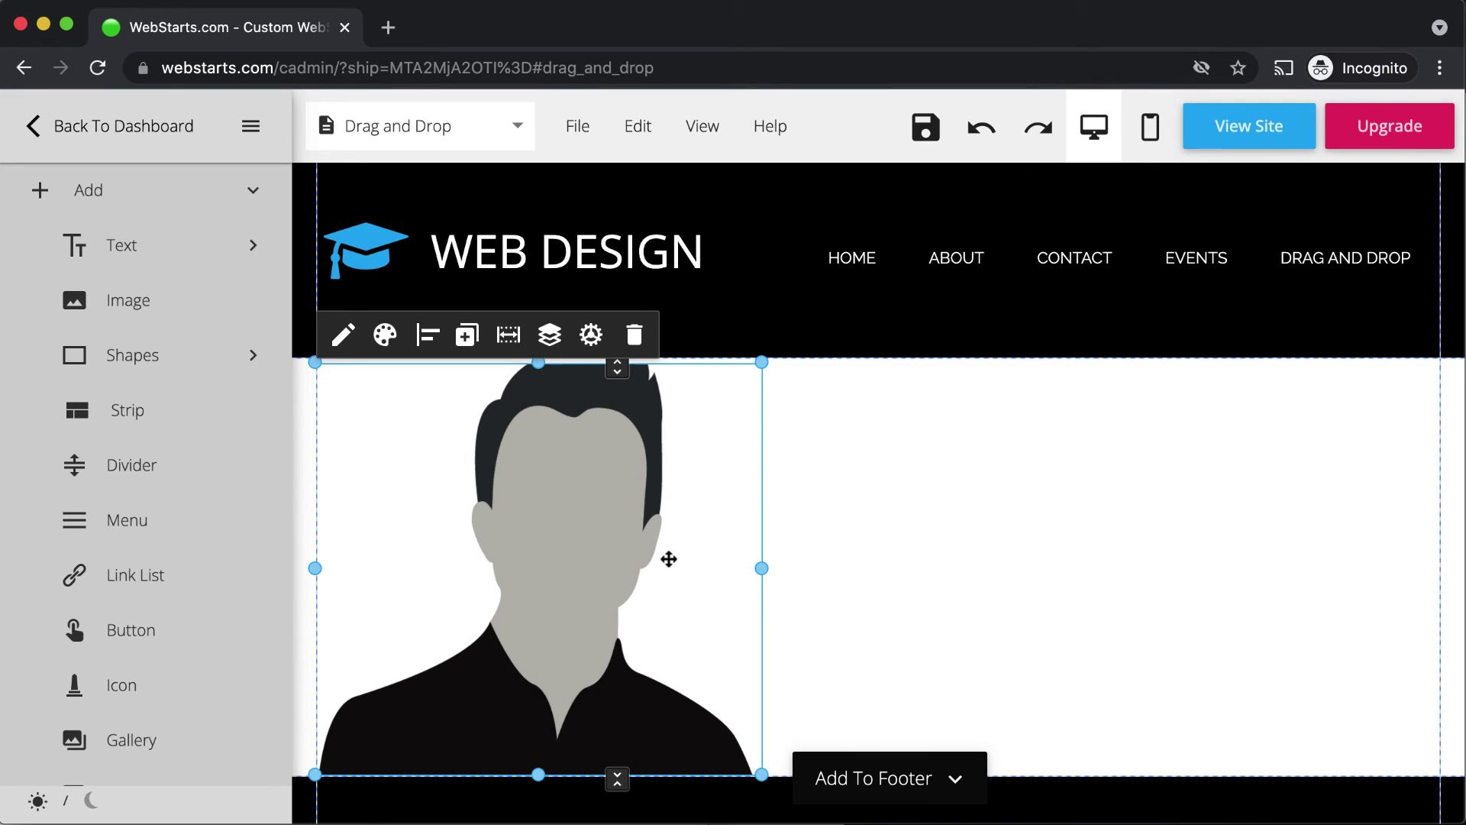